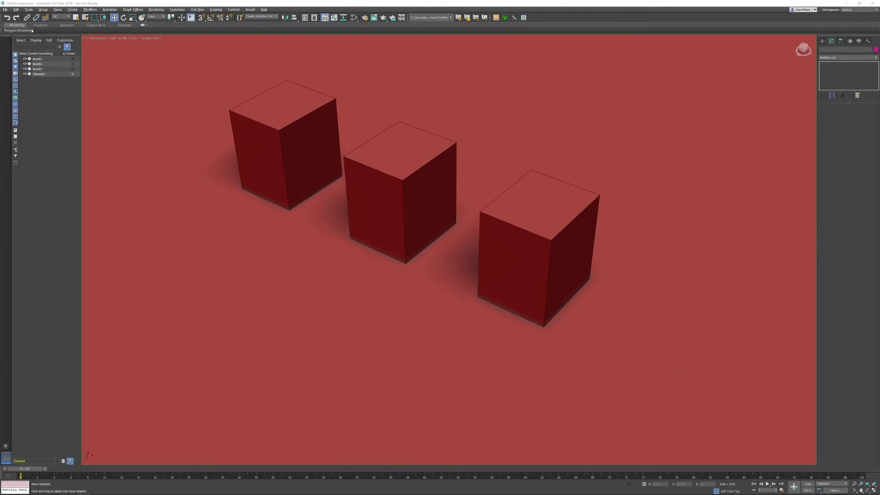
- Open the Edit menu over the scene of three red boxes
{"action": "left_click", "coordinate": [15, 10]}
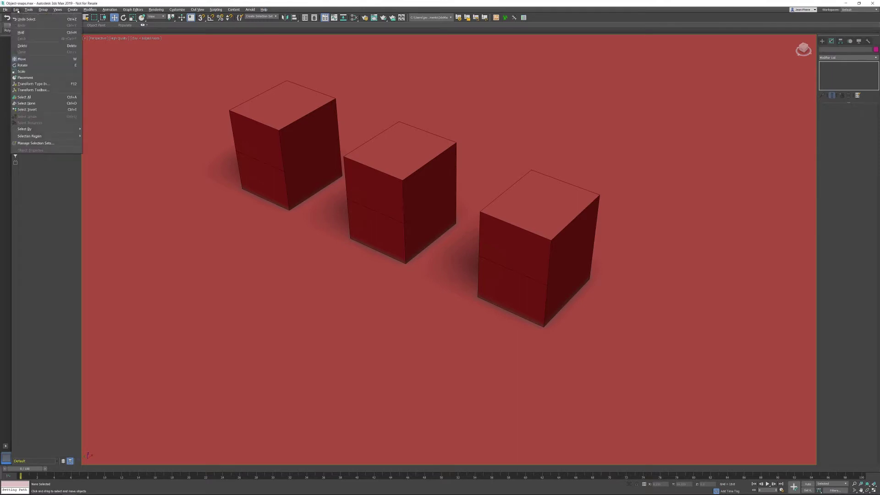
- Open the Transform Toolbox from the Edit menu and select the middle box
{"action": "left_click", "coordinate": [56, 90]}
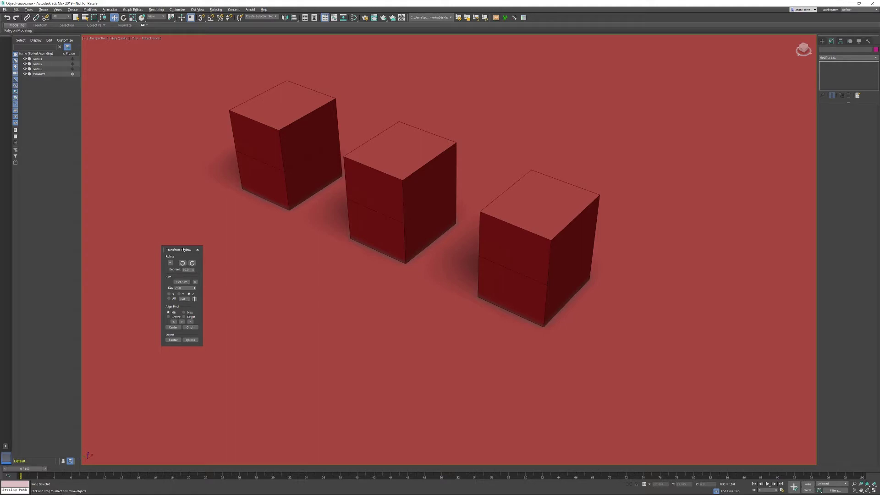
{"action": "left_click", "coordinate": [379, 182]}
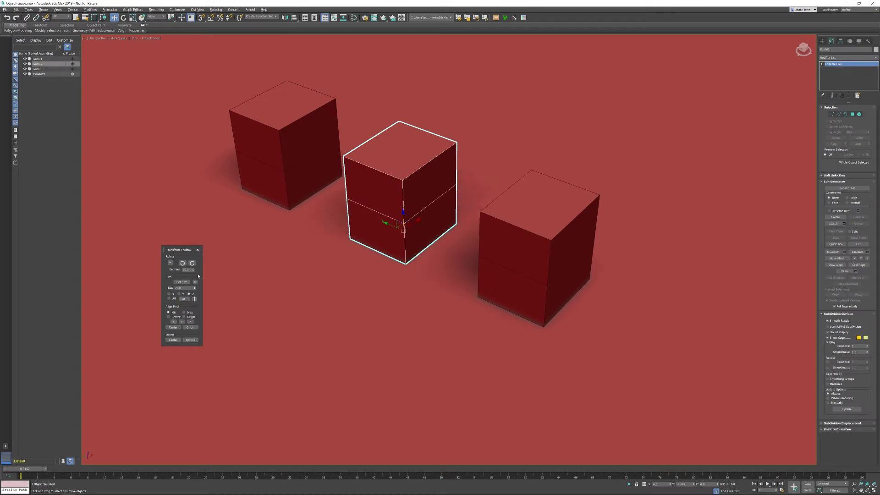
- Set the rotate step to 30°, rotate the middle box both ways, and show its size
{"action": "left_click", "coordinate": [171, 264]}
{"action": "left_click", "coordinate": [172, 280]}
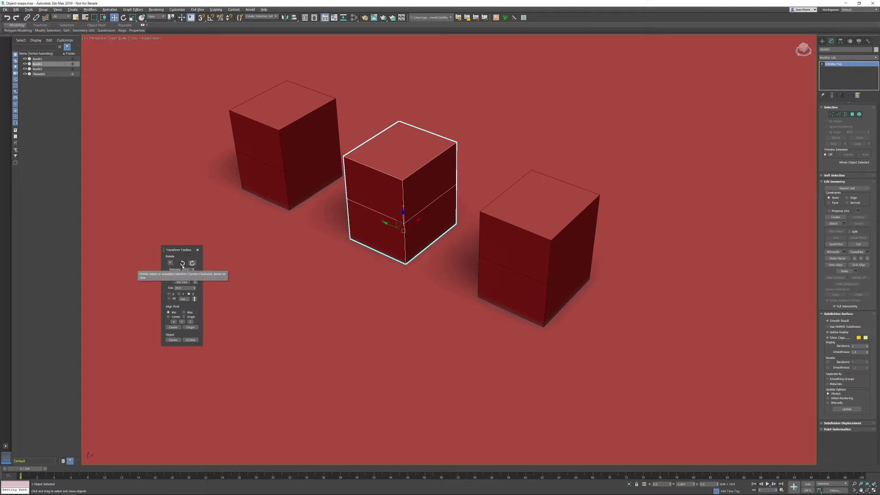
{"action": "left_click", "coordinate": [183, 264]}
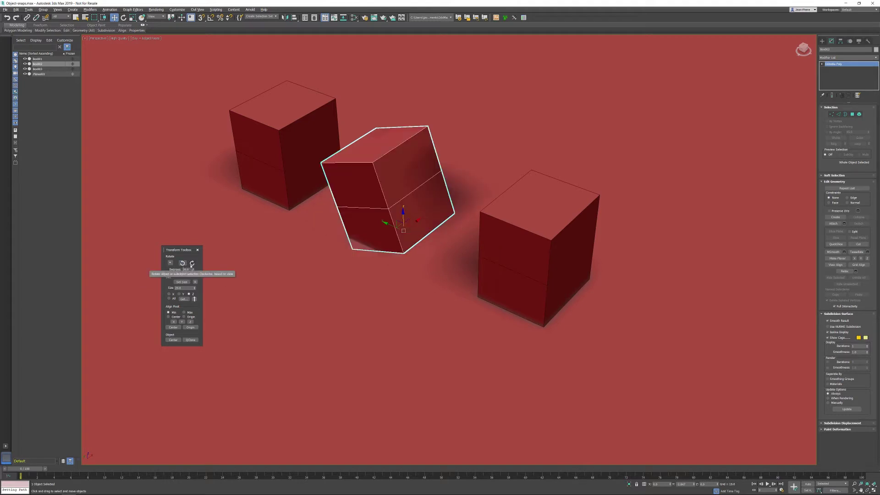
{"action": "left_click", "coordinate": [192, 264]}
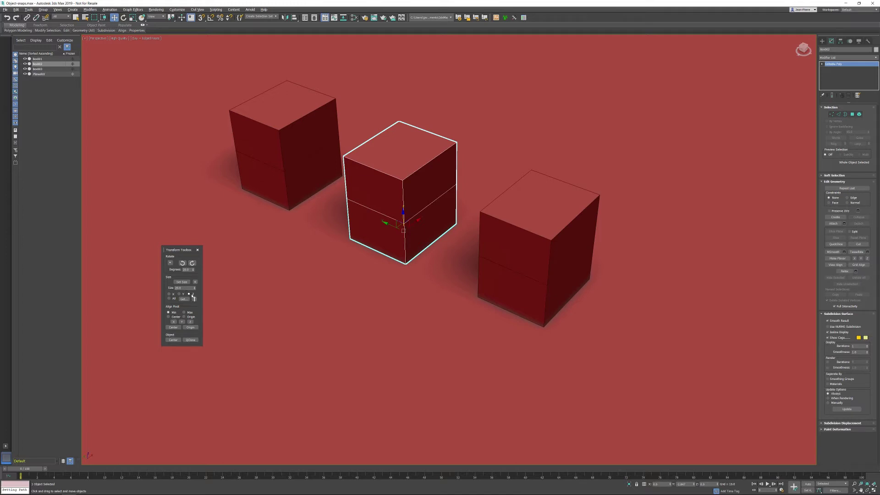
{"action": "left_click", "coordinate": [187, 300]}
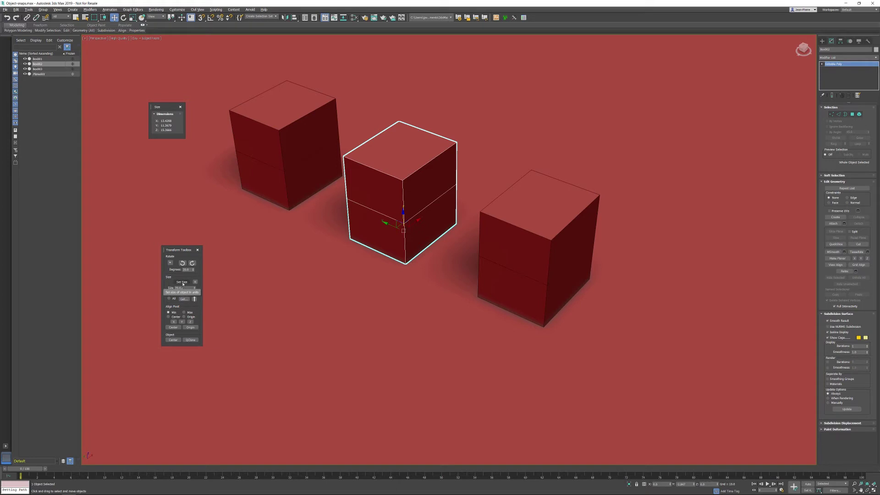
- Apply Set Size to make the middle box taller
{"action": "left_click", "coordinate": [182, 282]}
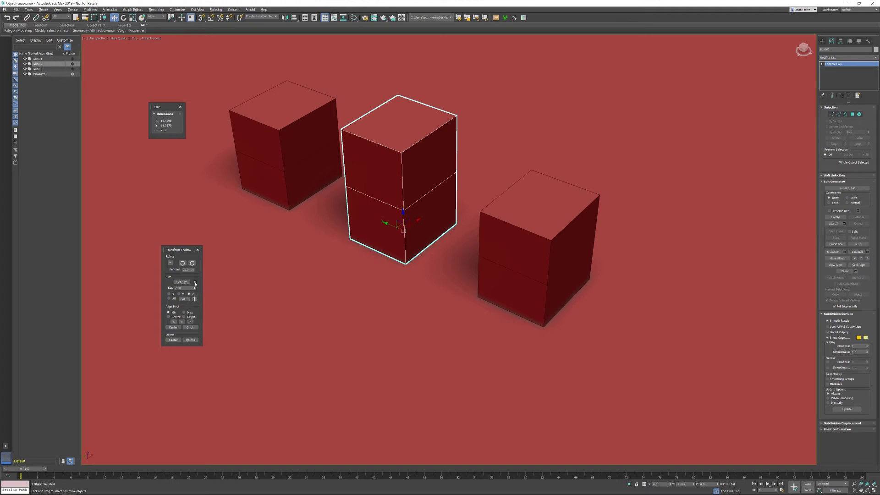
- Collapse the taller size into the middle box's mesh, close the Size readout, and center its pivot
{"action": "left_click", "coordinate": [195, 283]}
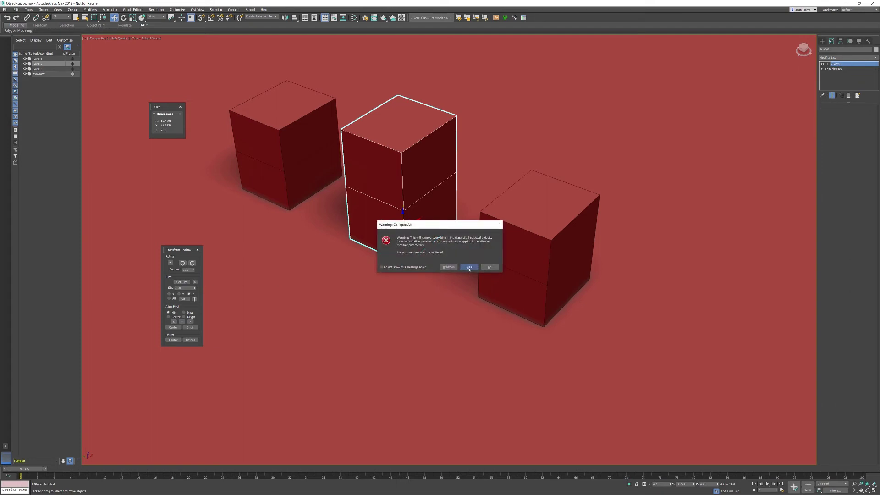
{"action": "left_click", "coordinate": [469, 267]}
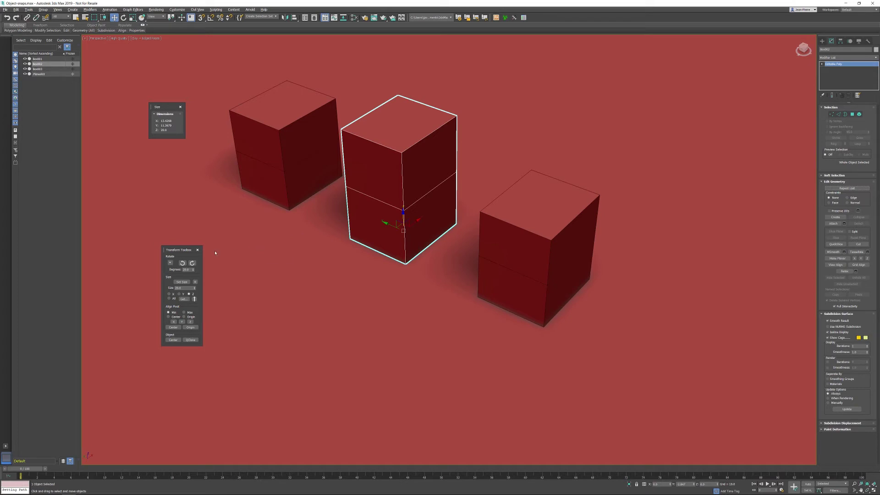
{"action": "left_click", "coordinate": [181, 107]}
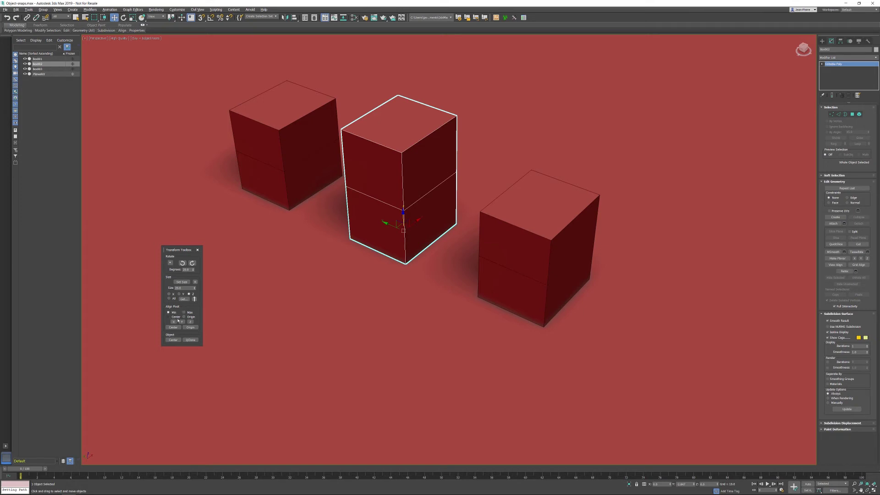
{"action": "left_click", "coordinate": [175, 328]}
- Move the middle box's pivot to Origin, X min and a corner, back to Center, then select the right box
{"action": "left_click", "coordinate": [189, 328]}
{"action": "left_click", "coordinate": [175, 321]}
{"action": "left_click", "coordinate": [182, 323]}
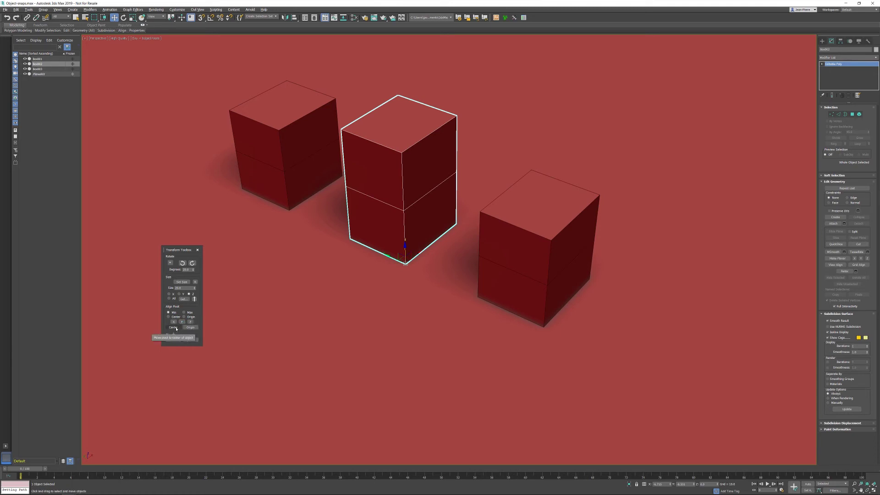
{"action": "left_click", "coordinate": [176, 328]}
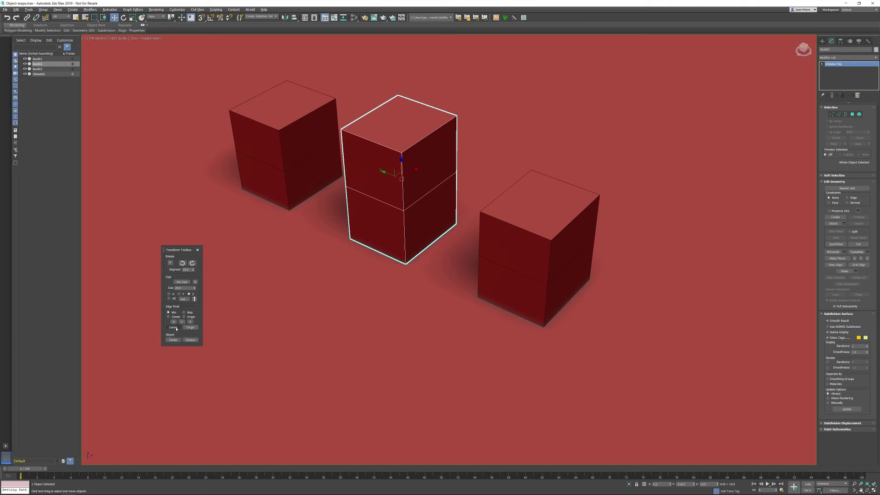
{"action": "left_click", "coordinate": [517, 243]}
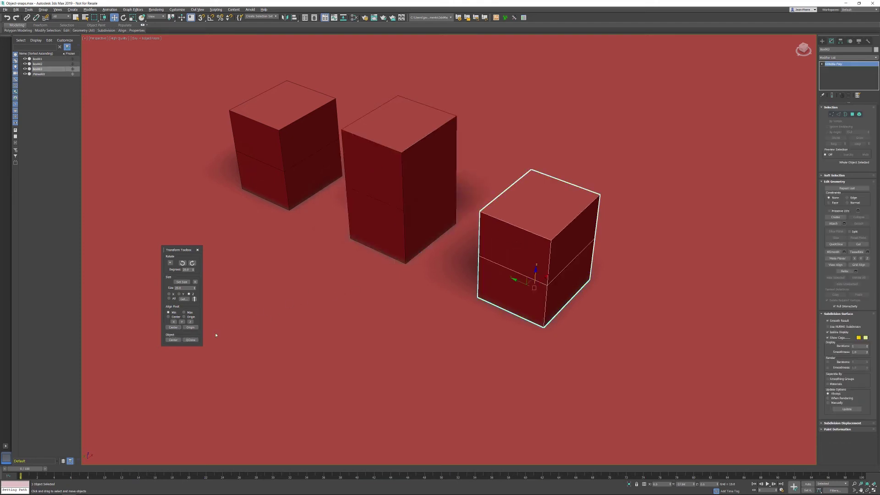
- Quick-clone the right box twice into a row, then switch to the Front view
{"action": "left_click", "coordinate": [191, 340]}
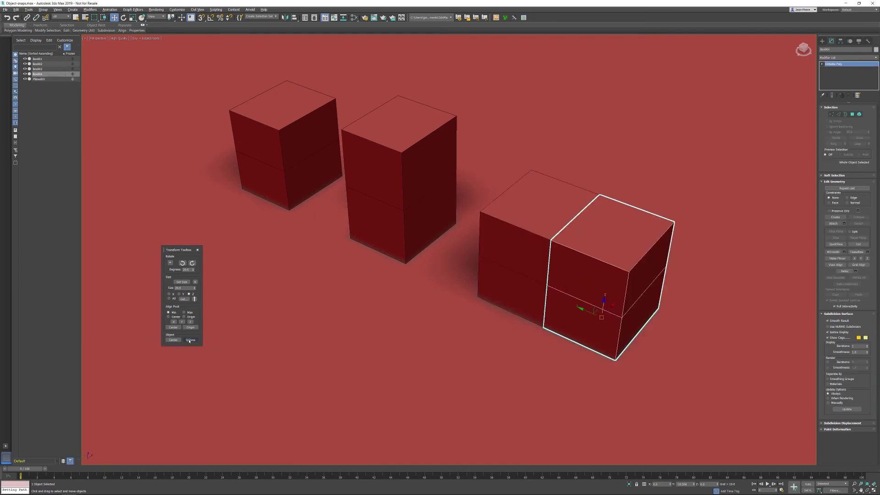
{"action": "left_click", "coordinate": [190, 339]}
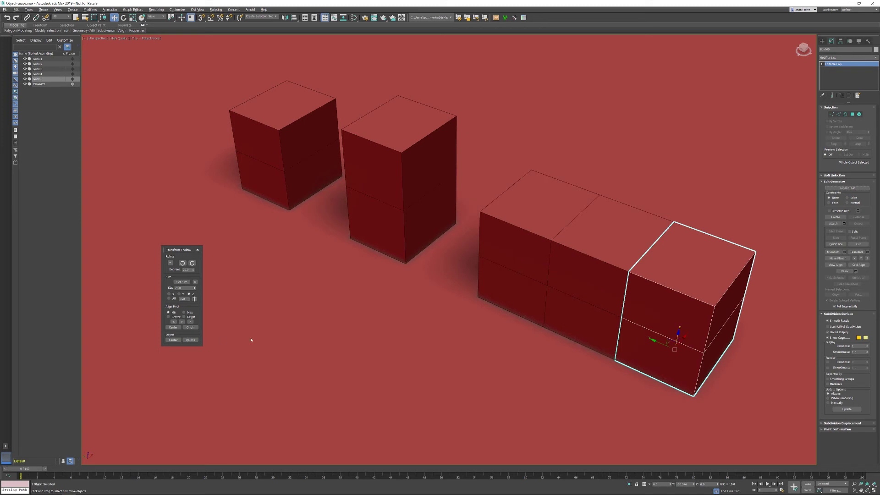
{"action": "left_click", "coordinate": [97, 40]}
{"action": "left_click", "coordinate": [113, 77]}
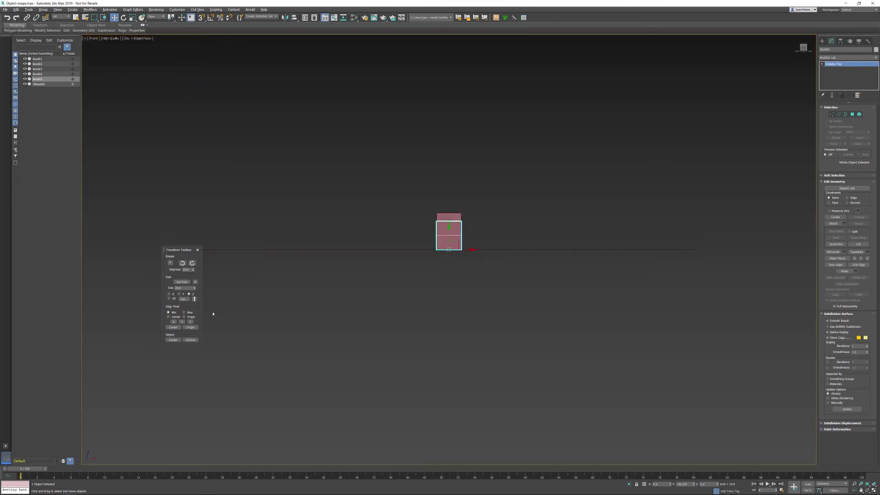
- Add two box clones in Front view, then two more in Left view
{"action": "left_click", "coordinate": [191, 340]}
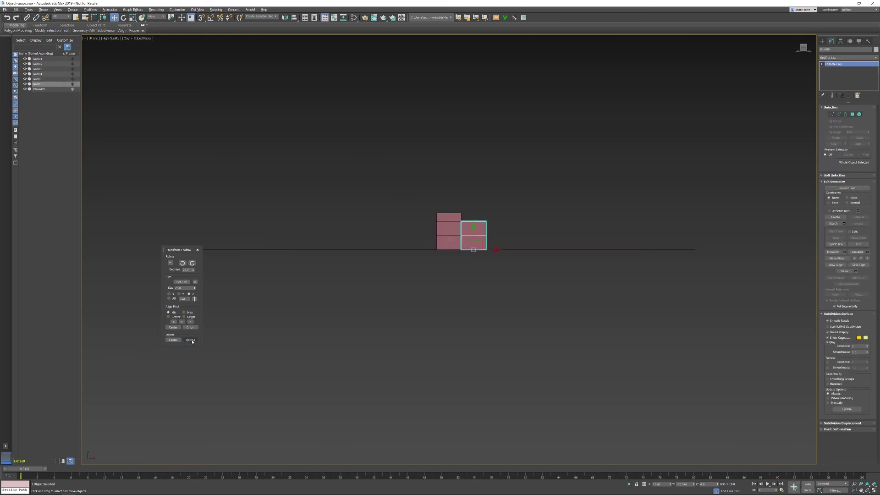
{"action": "left_click", "coordinate": [191, 340]}
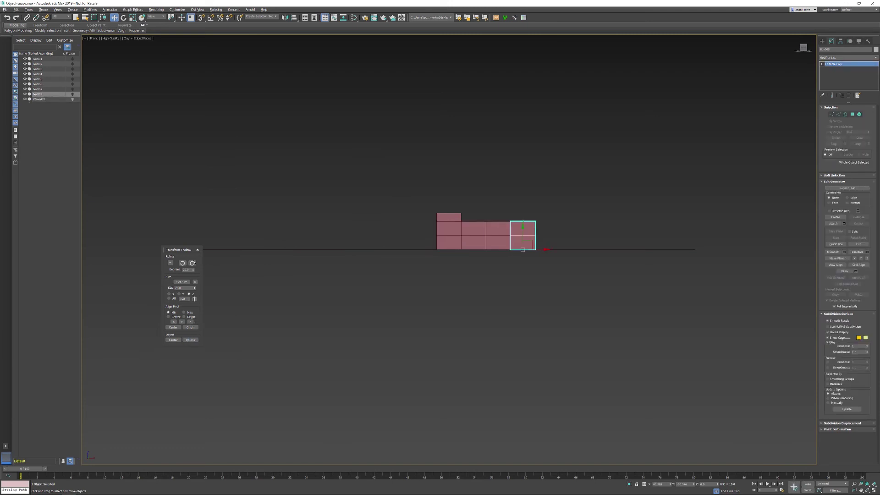
{"action": "left_click", "coordinate": [96, 39]}
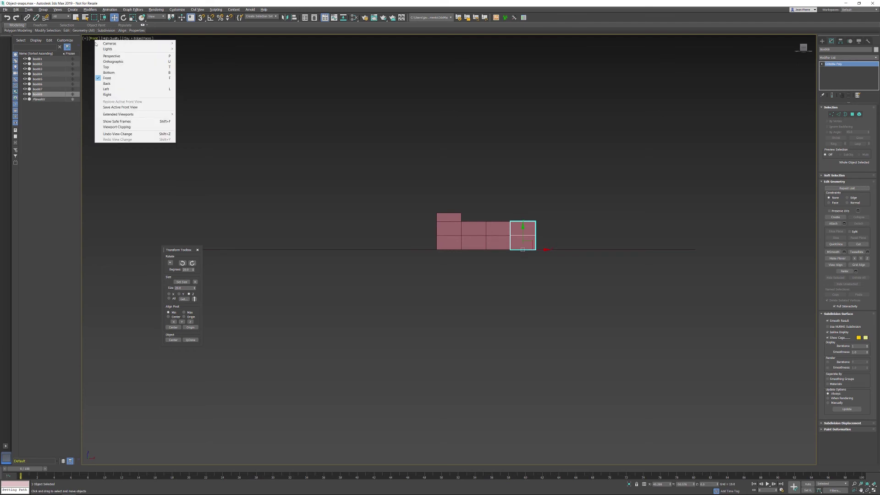
{"action": "left_click", "coordinate": [110, 89]}
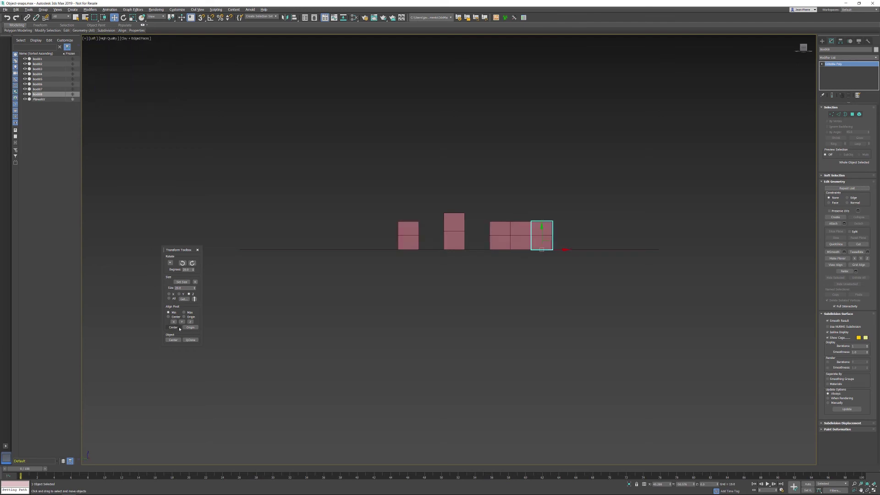
{"action": "left_click", "coordinate": [191, 339]}
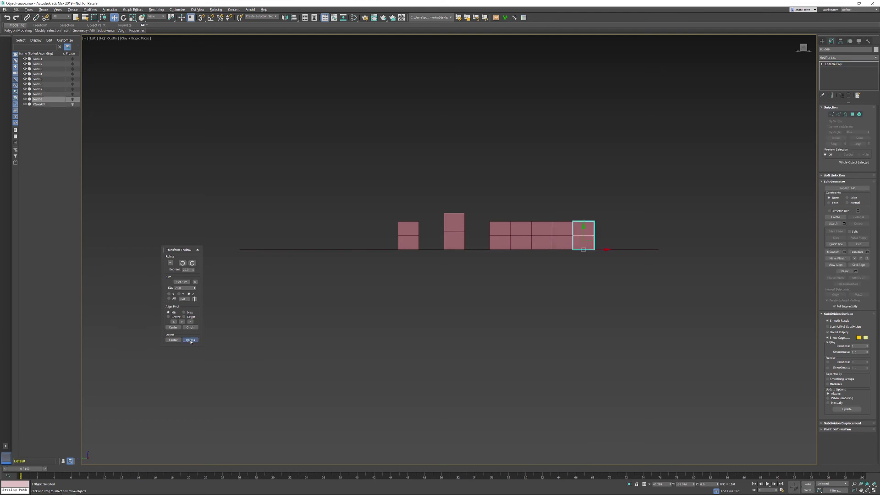
{"action": "left_click", "coordinate": [190, 339]}
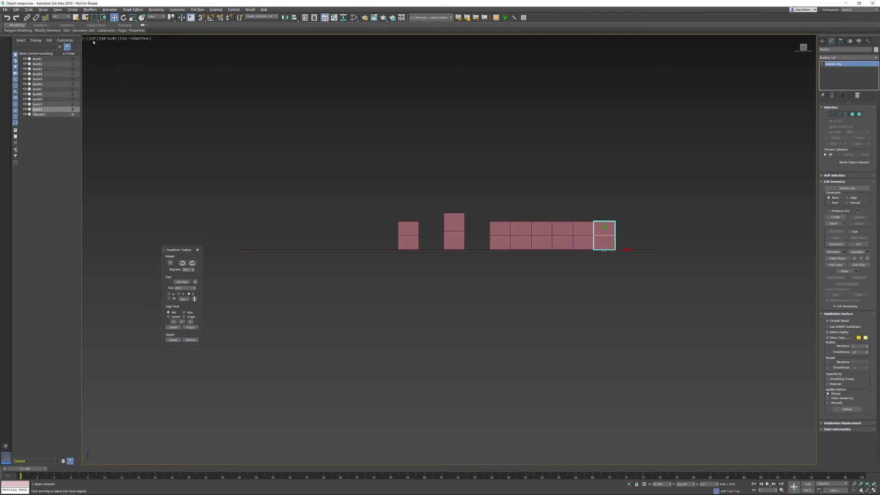
- Clone two boxes around the corner in Top view, then orbit the Perspective view
{"action": "left_click", "coordinate": [93, 40]}
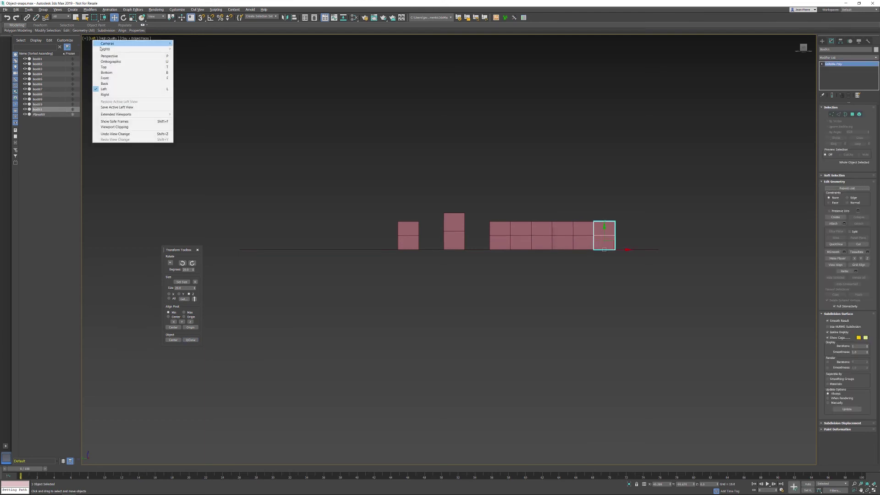
{"action": "left_click", "coordinate": [111, 68]}
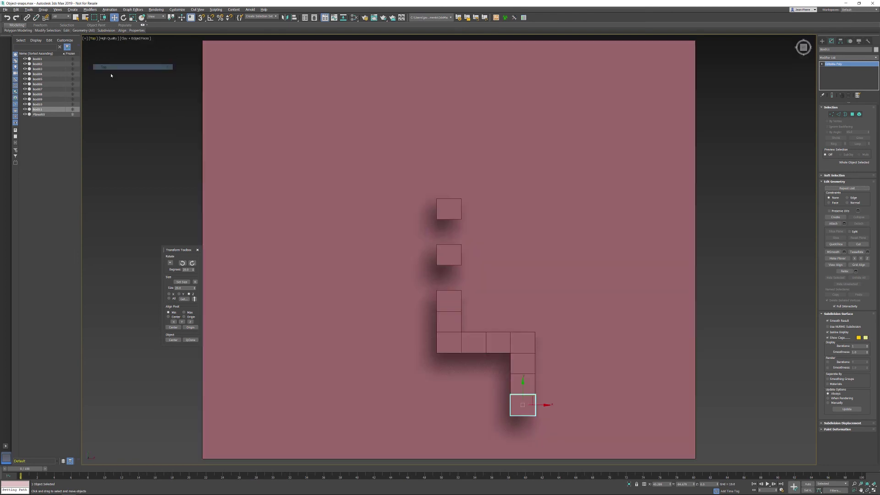
{"action": "left_click", "coordinate": [191, 340]}
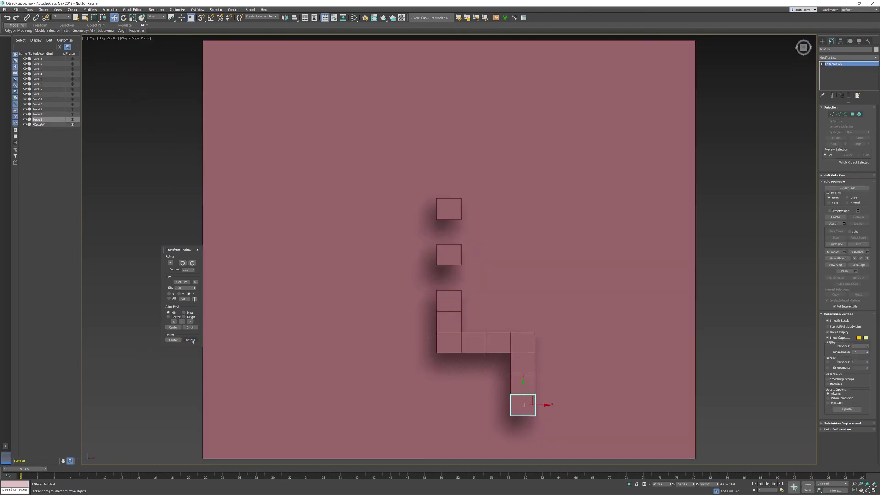
{"action": "left_click", "coordinate": [190, 340]}
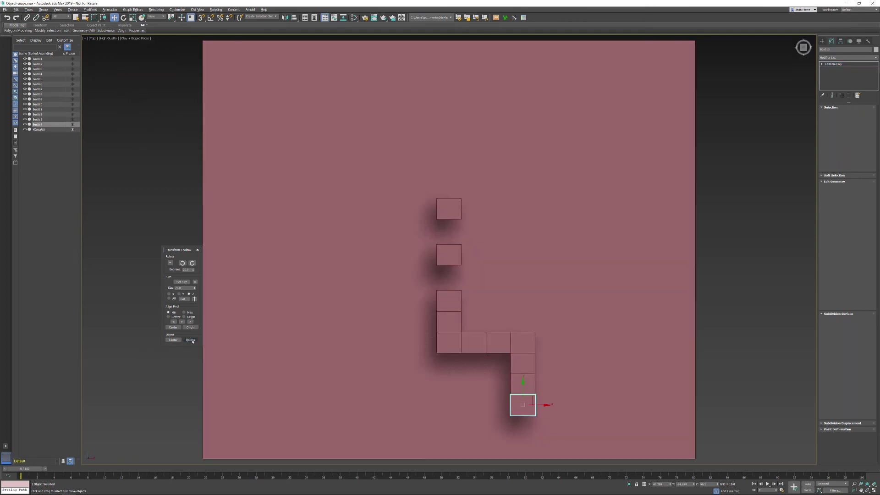
{"action": "left_click", "coordinate": [100, 38]}
{"action": "left_click", "coordinate": [107, 58]}
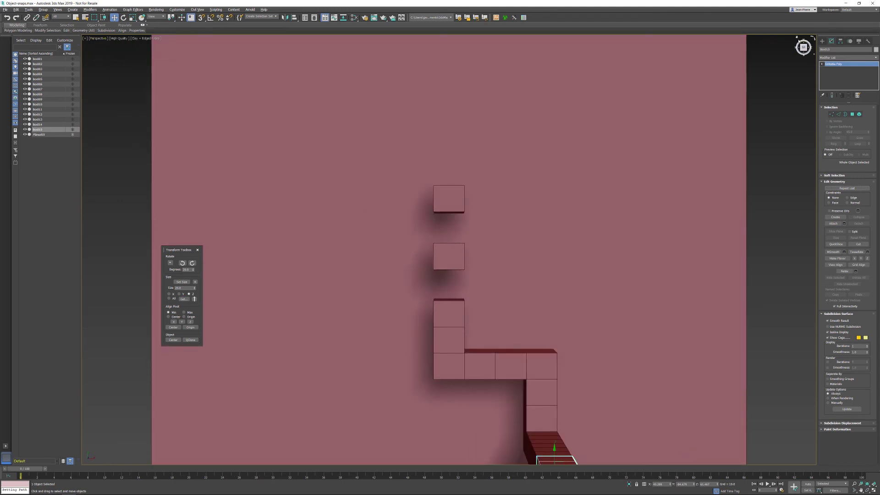
{"action": "mouse_move", "coordinate": [803, 47]}
{"action": "left_click", "coordinate": [798, 39]}
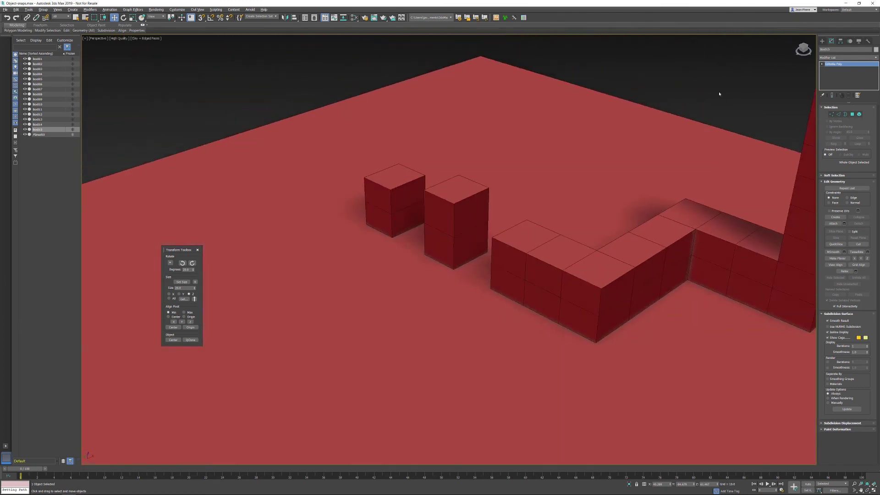
{"action": "middle_click_drag", "start_coordinate": [575, 166], "coordinate": [407, 225]}
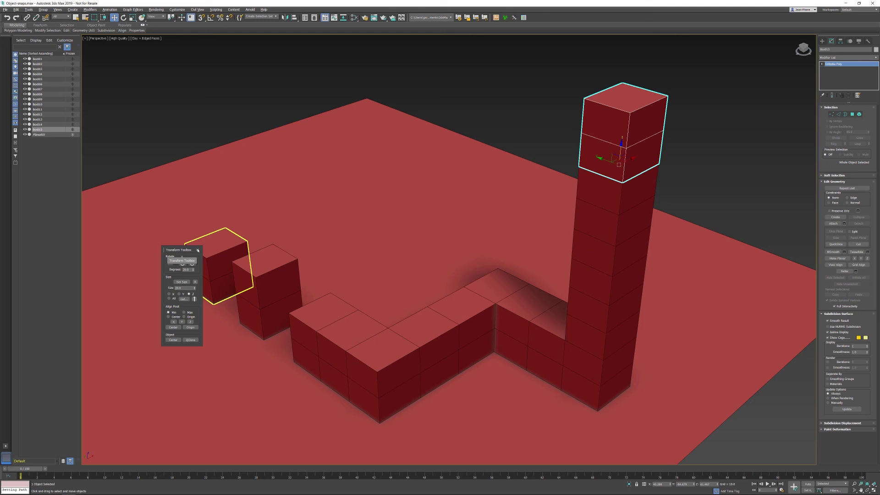
{"action": "left_click", "coordinate": [198, 250]}
{"action": "left_click", "coordinate": [15, 10]}
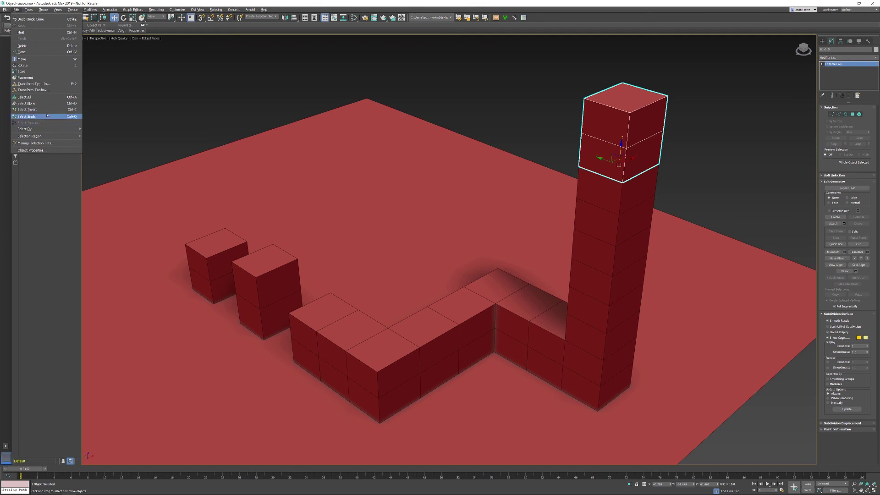
{"action": "left_click", "coordinate": [52, 91]}
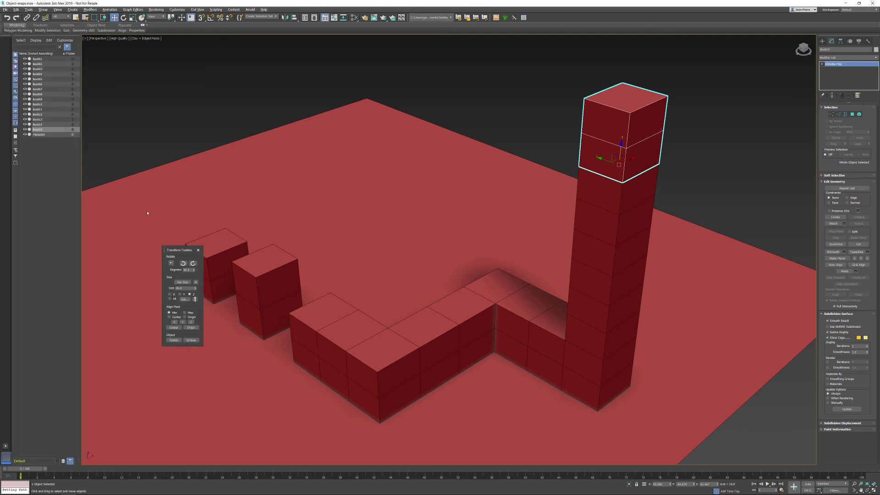